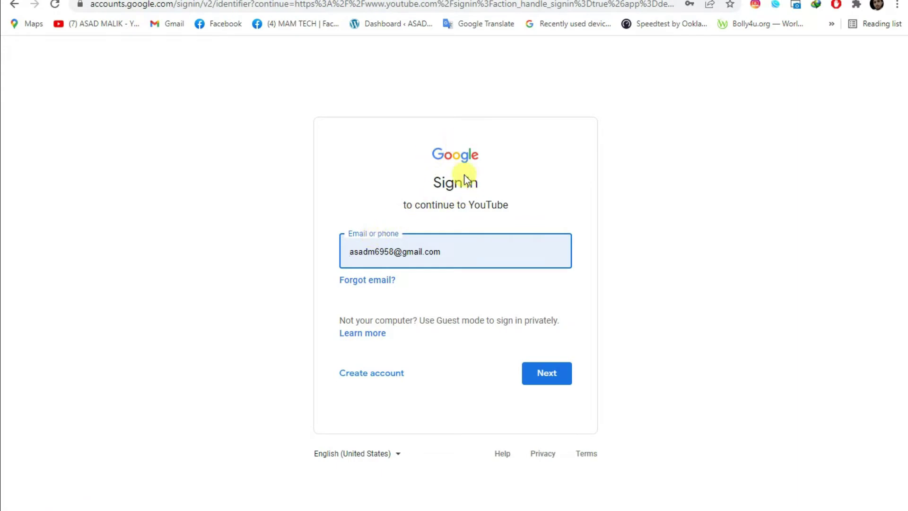
Sign in with the corrected account e-mail and its password, declining a new Chrome profile.
left_click(400, 250)
double_click(401, 251)
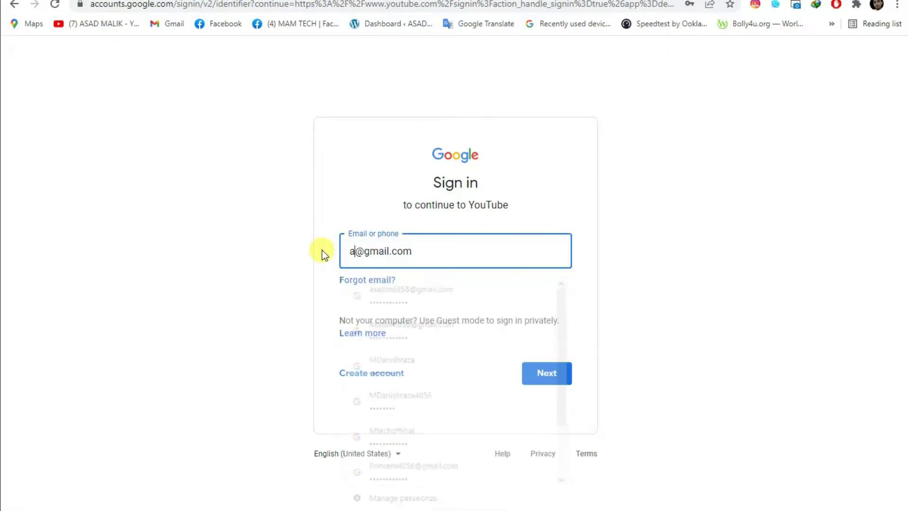
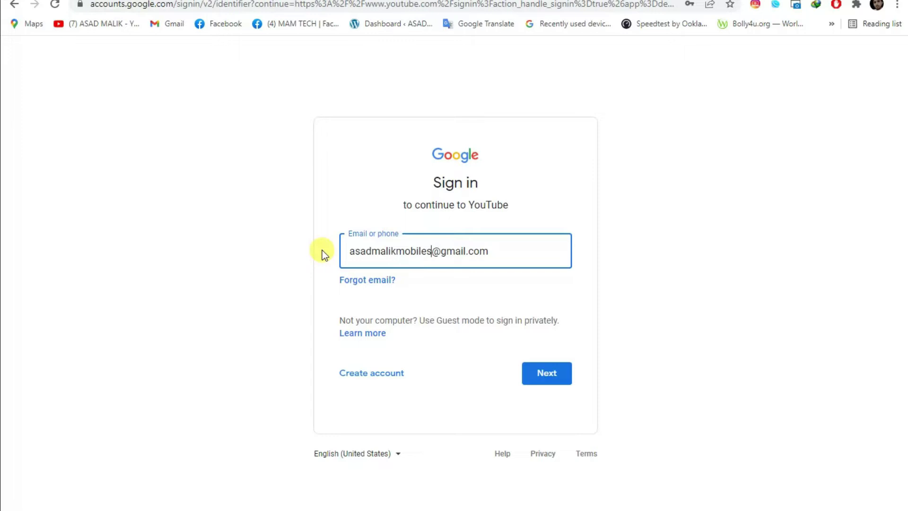
left_click(533, 378)
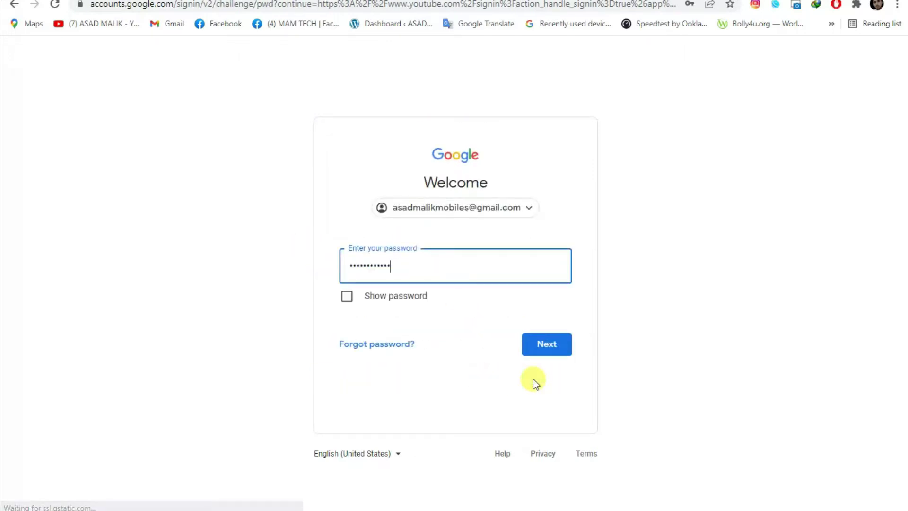
left_click(543, 342)
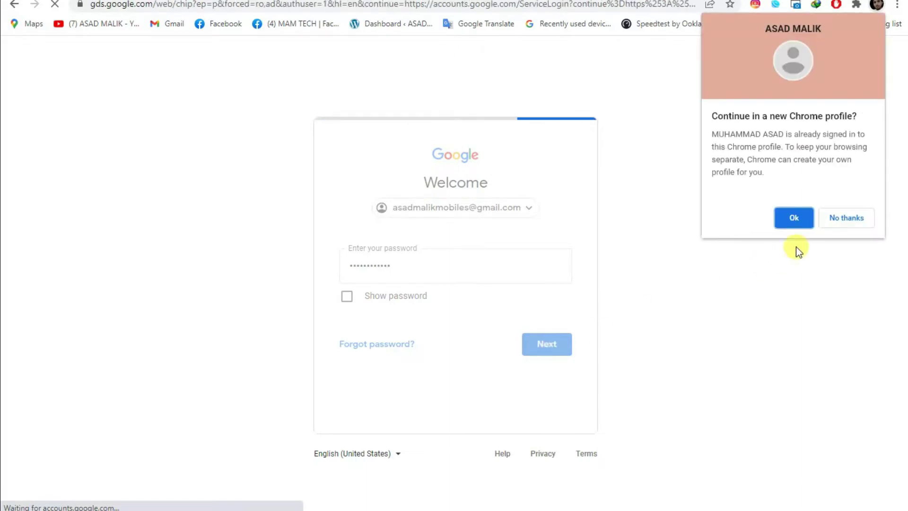
left_click(845, 224)
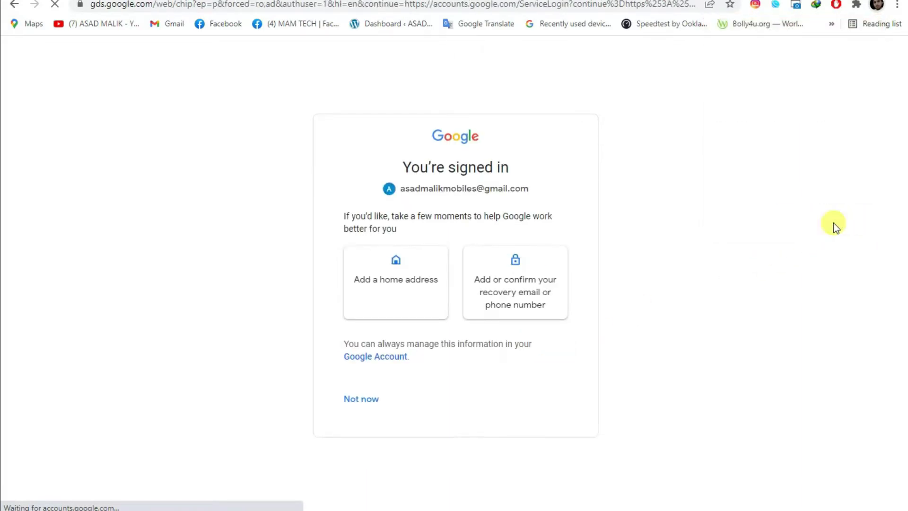
Skip the recovery prompt, go to Your channel, and open its customization page.
left_click(350, 399)
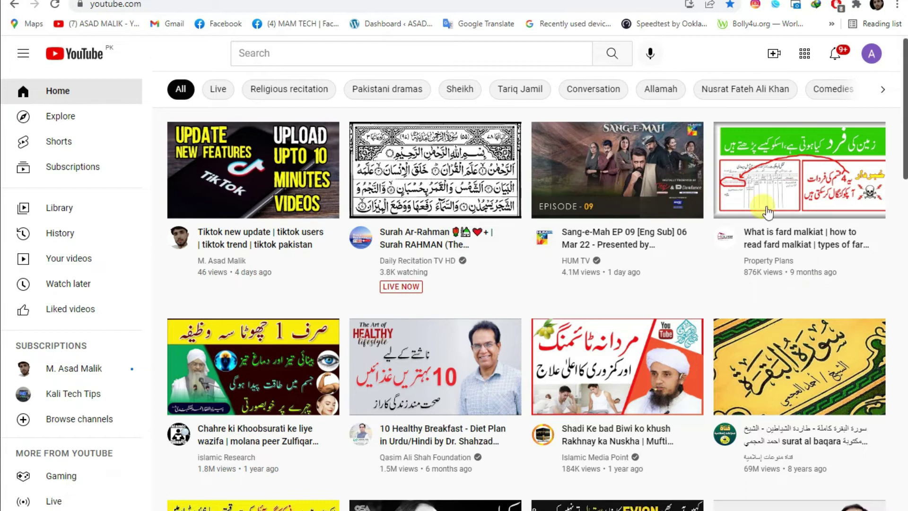
left_click(870, 54)
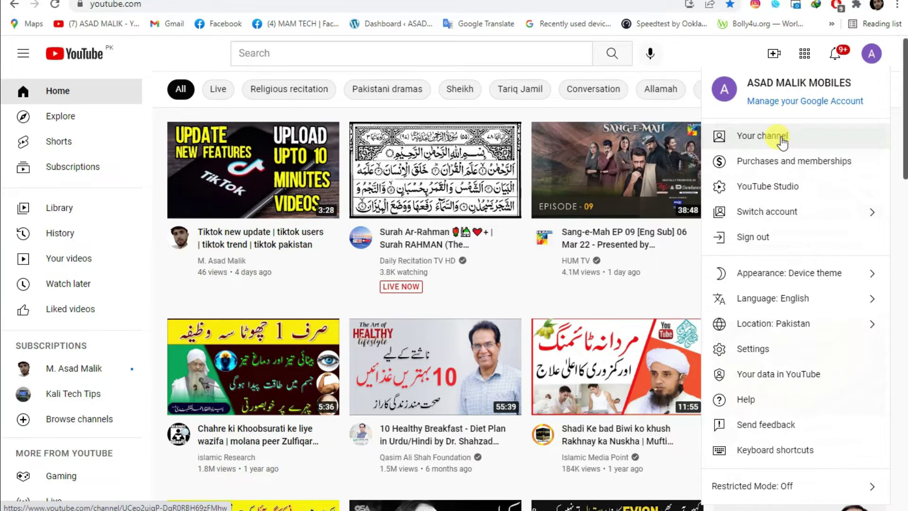
left_click(782, 138)
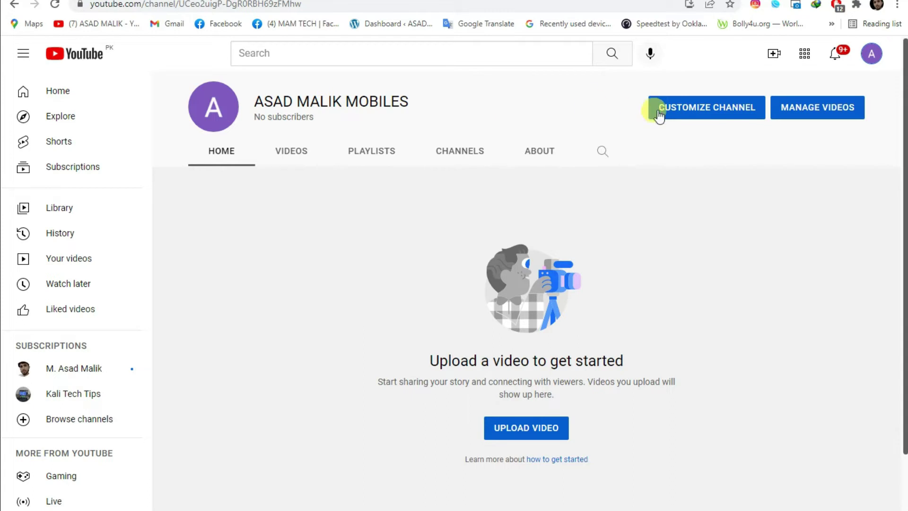
left_click(707, 113)
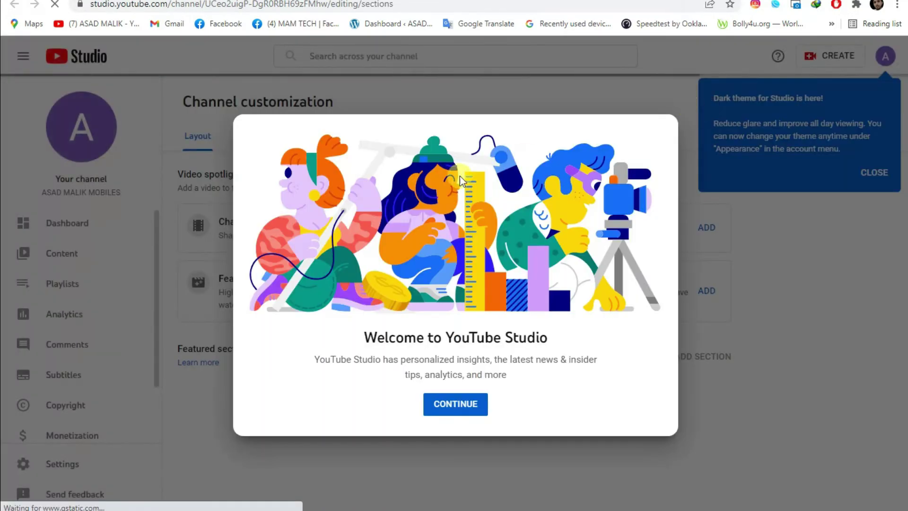
Dismiss the Studio welcome and dark-theme notices, ending on the Basic info tab.
left_click(471, 408)
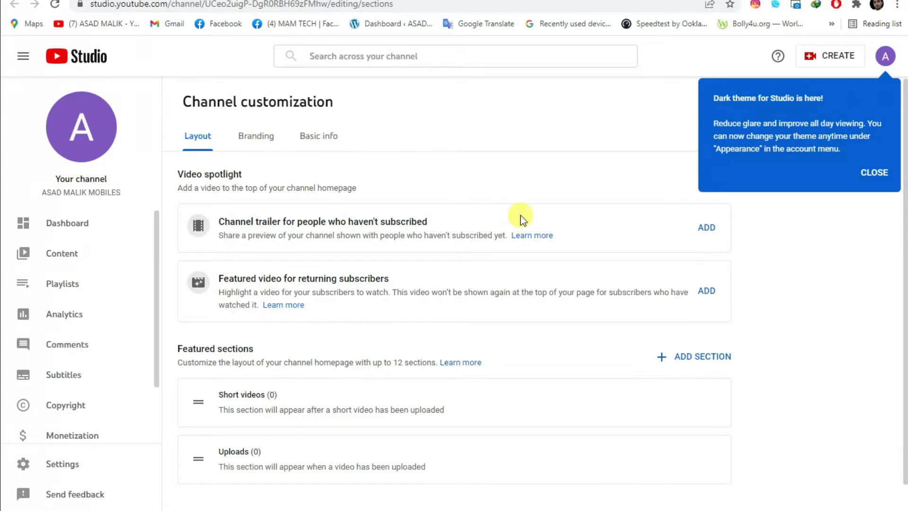
scroll(520, 217, "down", 1)
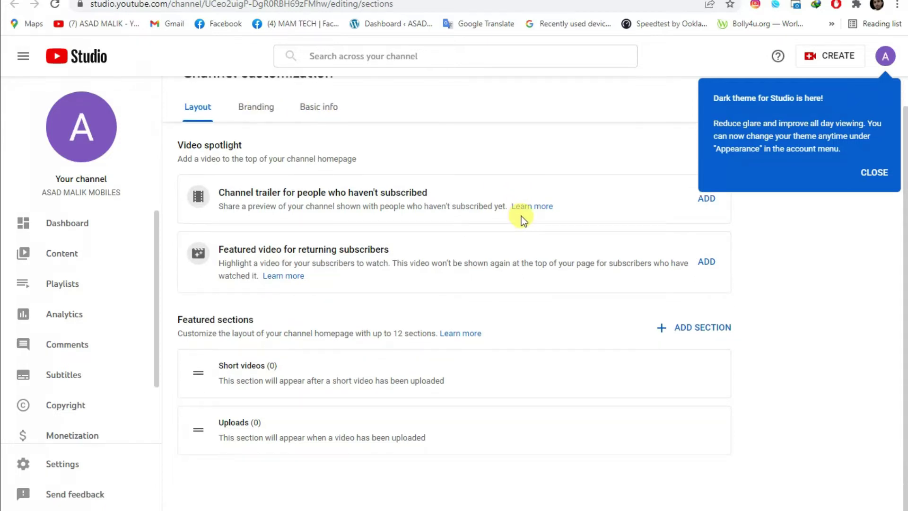
scroll(521, 216, "up", 1)
left_click(256, 137)
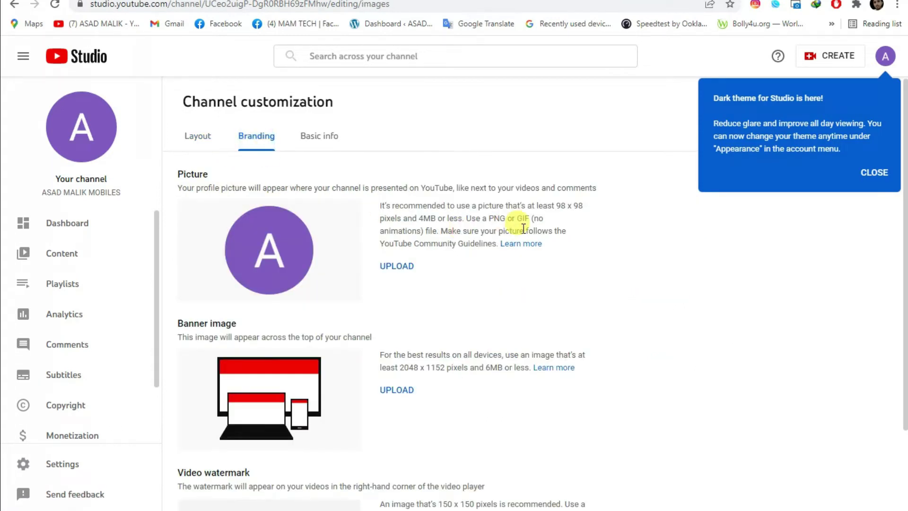
scroll(521, 223, "down", 1)
scroll(523, 230, "up", 1)
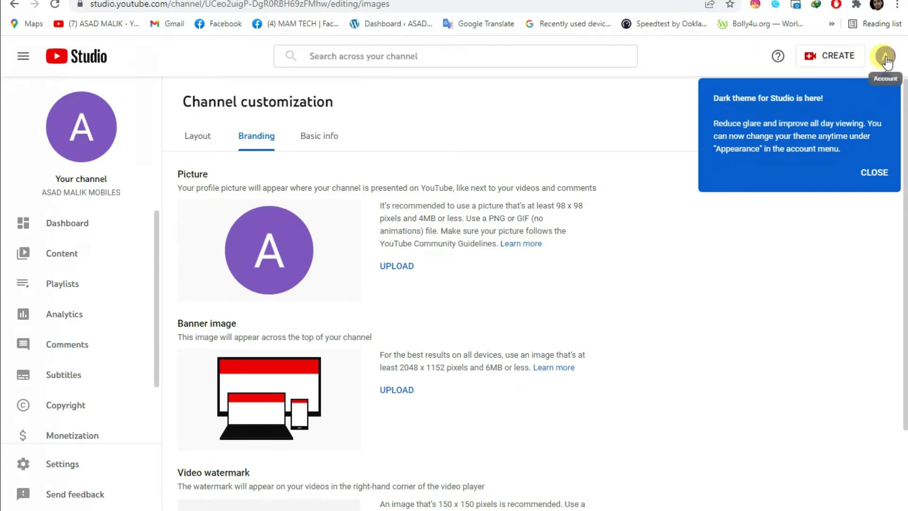
left_click(874, 173)
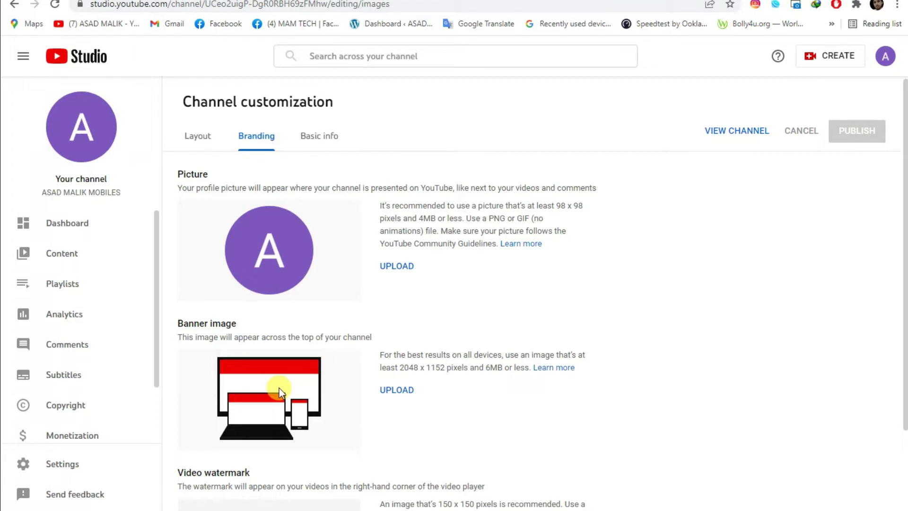
left_click(320, 141)
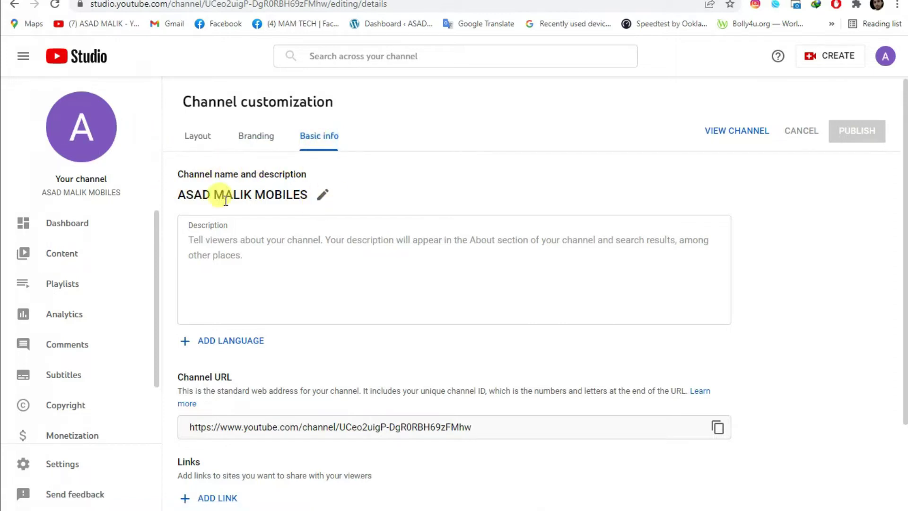
Replace the channel name with 'Islamic Tech Official' and move into the Description field.
left_click(325, 196)
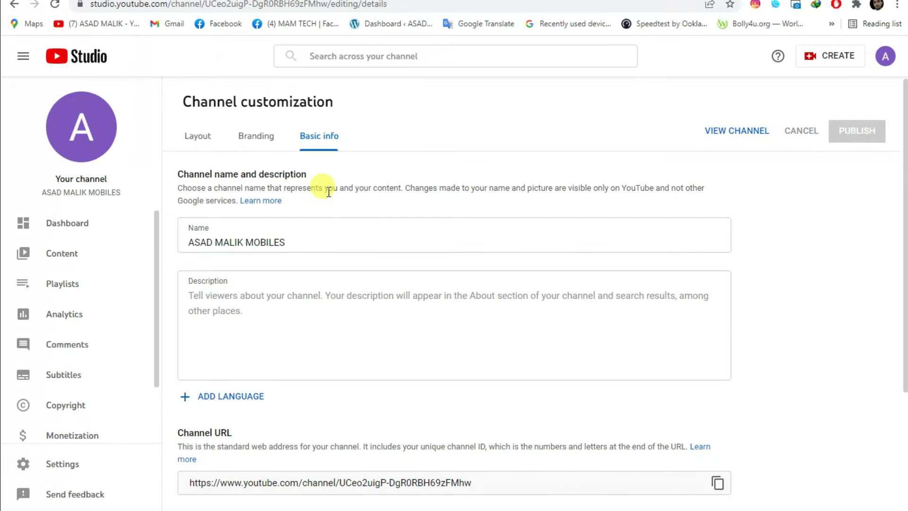
left_click_drag(285, 242, 157, 244)
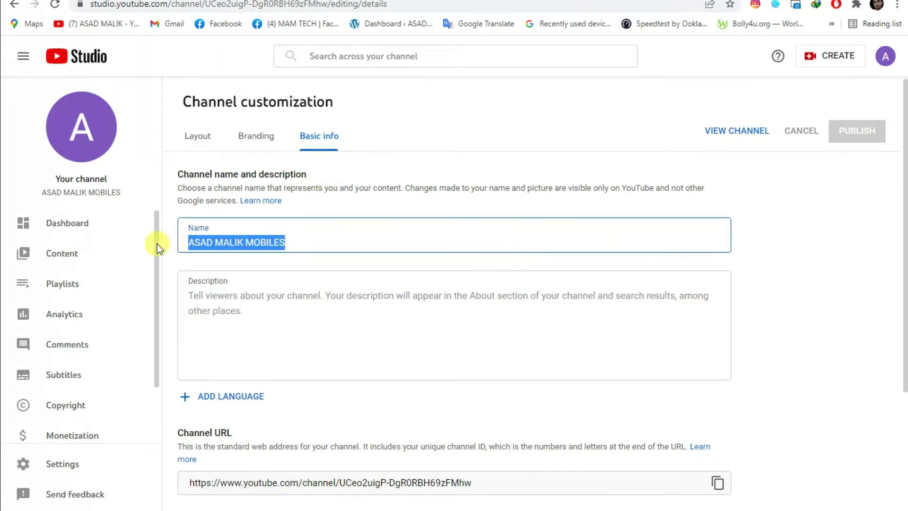
type("Islamic Tech Official")
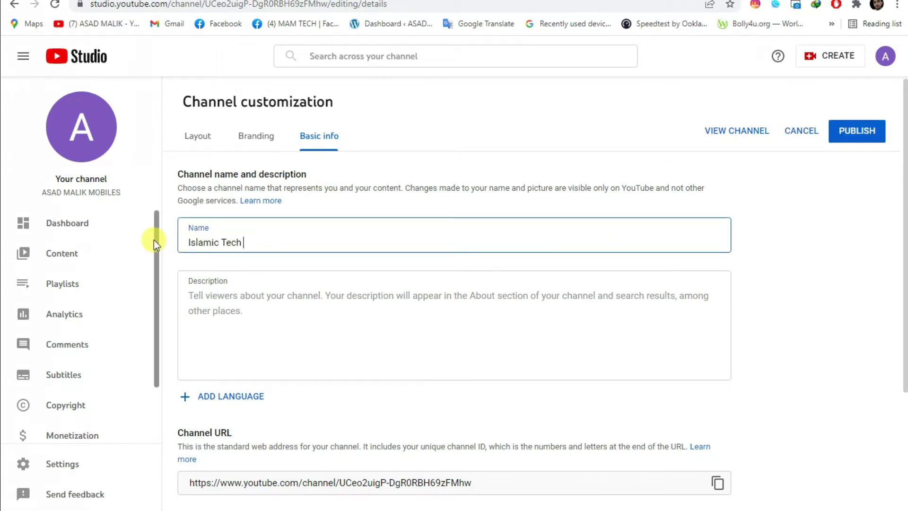
left_click(347, 291)
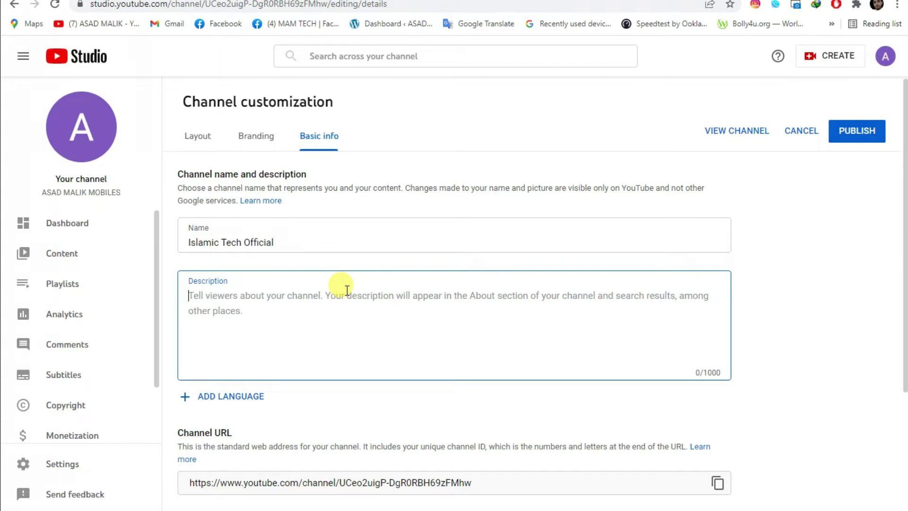
scroll(346, 289, "down", 3)
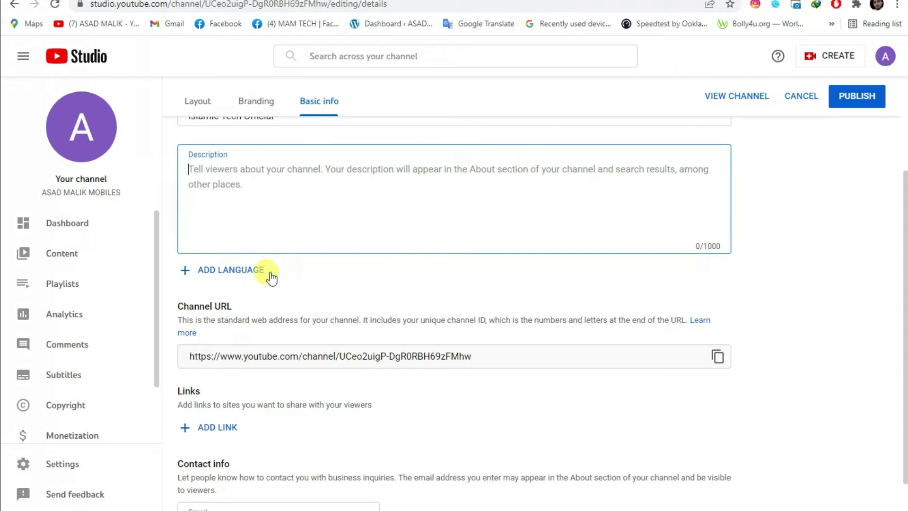
scroll(361, 282, "down", 1)
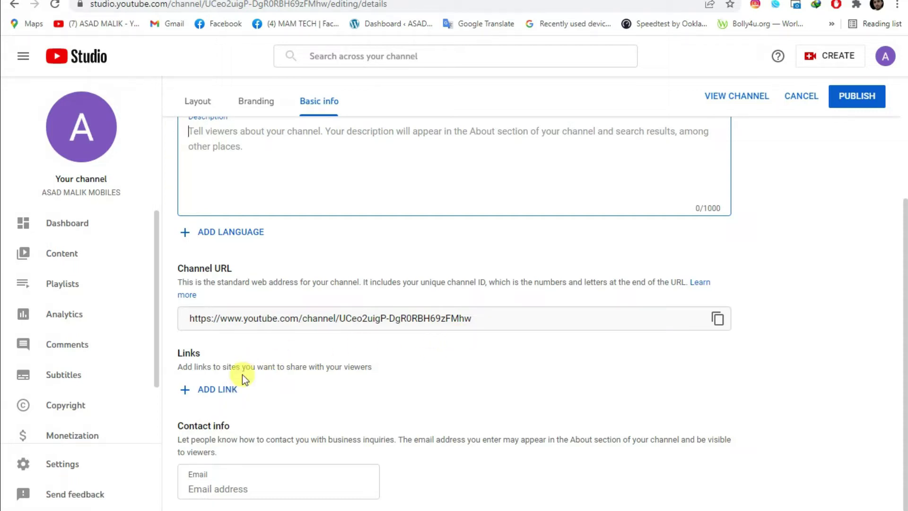
Add a channel link titled 'Facebook' pointing to the channel's Facebook page URL.
left_click(226, 389)
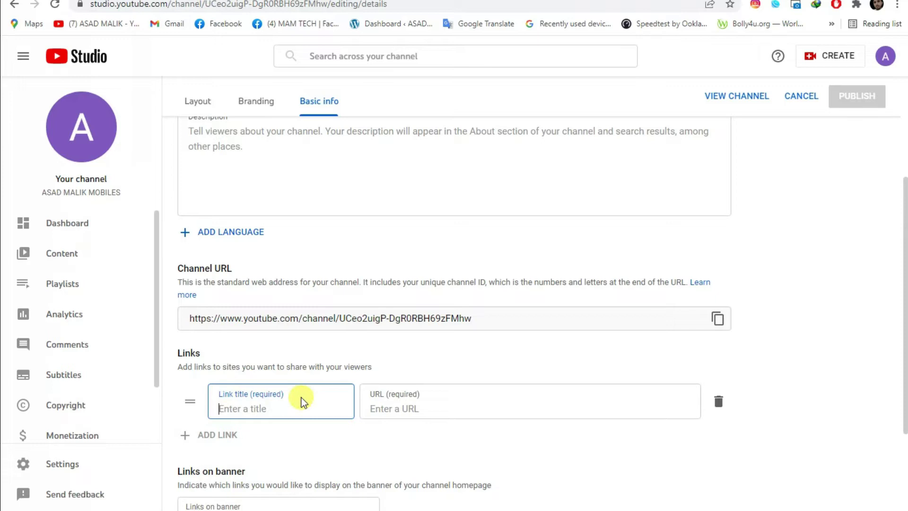
type("Fa")
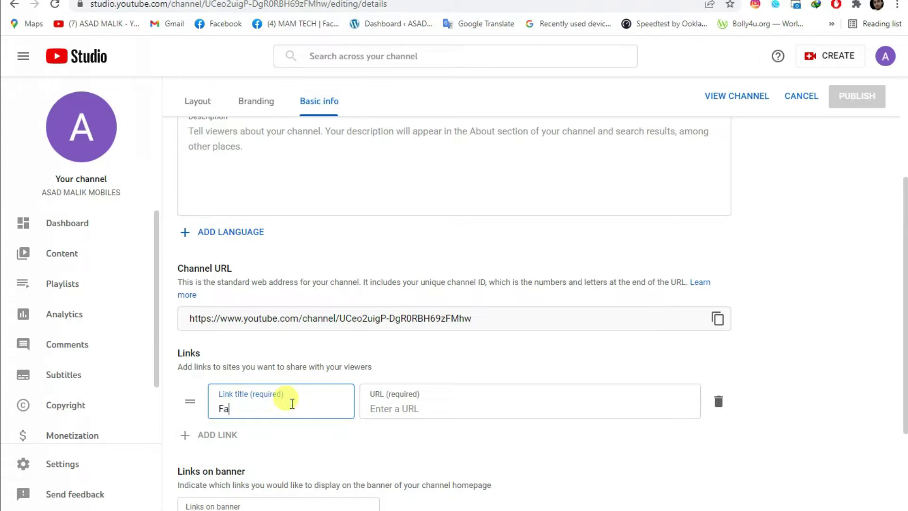
type("cebook")
left_click(486, 405)
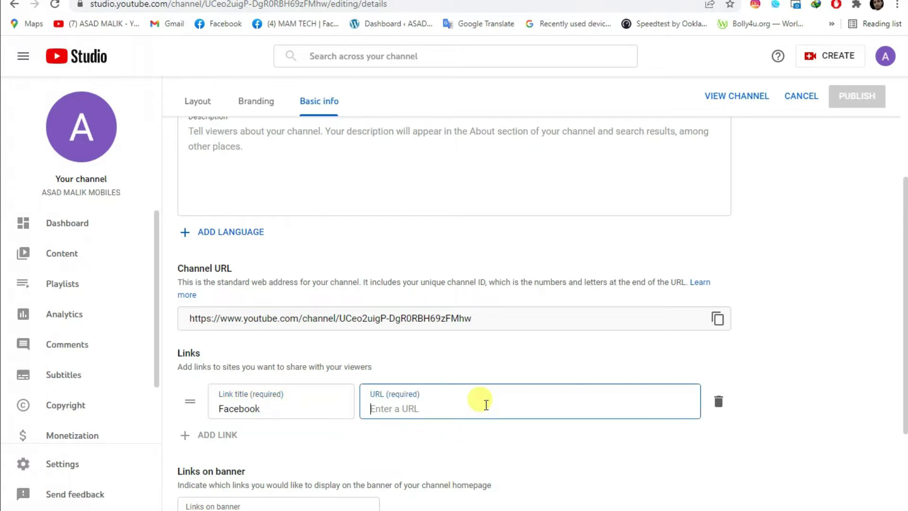
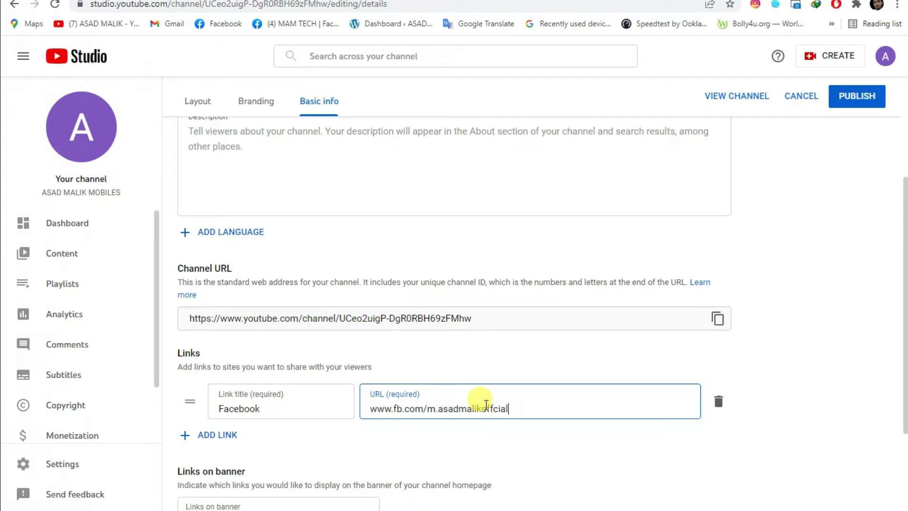
scroll(814, 368, "down", 1)
scroll(814, 368, "down", 2)
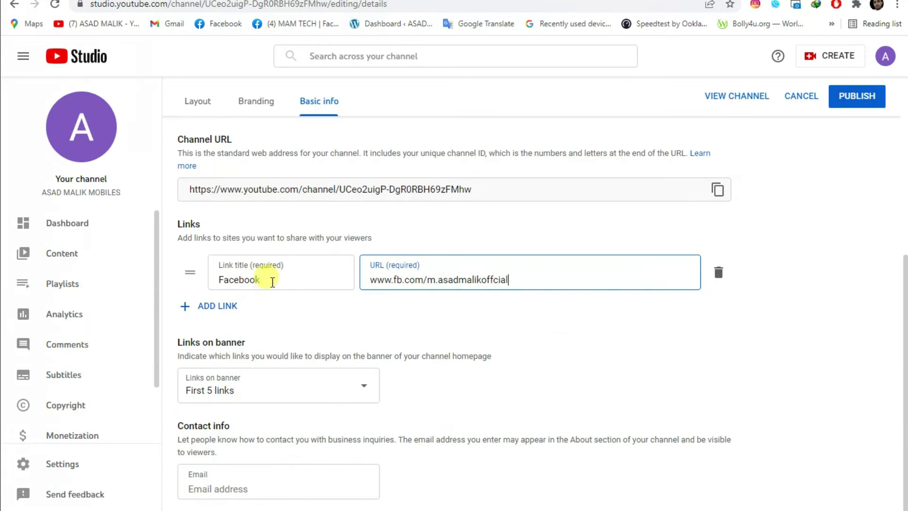
left_click(237, 487)
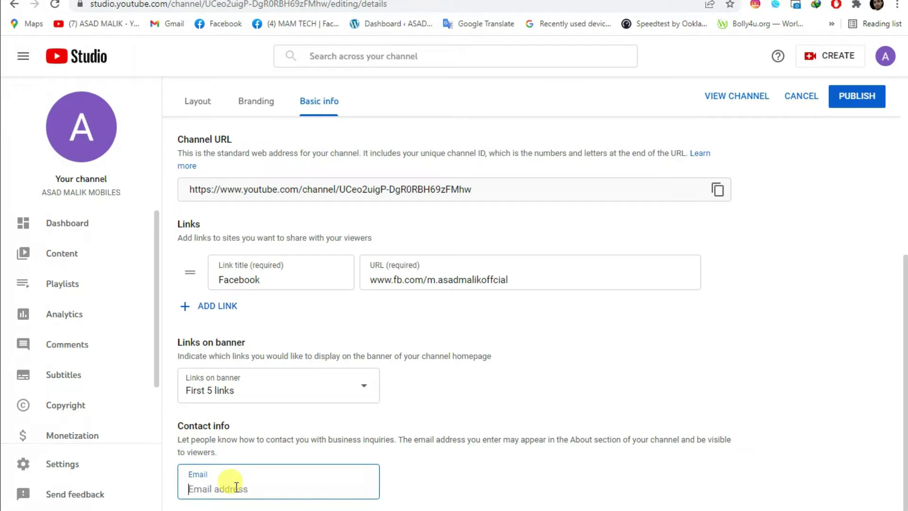
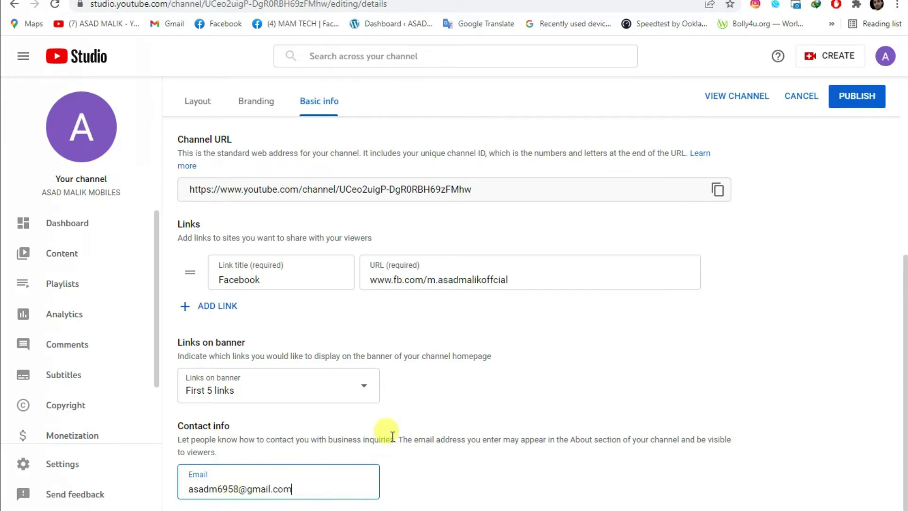
Complete the channel description so it ends with 'islamic tech'.
scroll(392, 436, "up", 6)
left_click(412, 299)
type("mi")
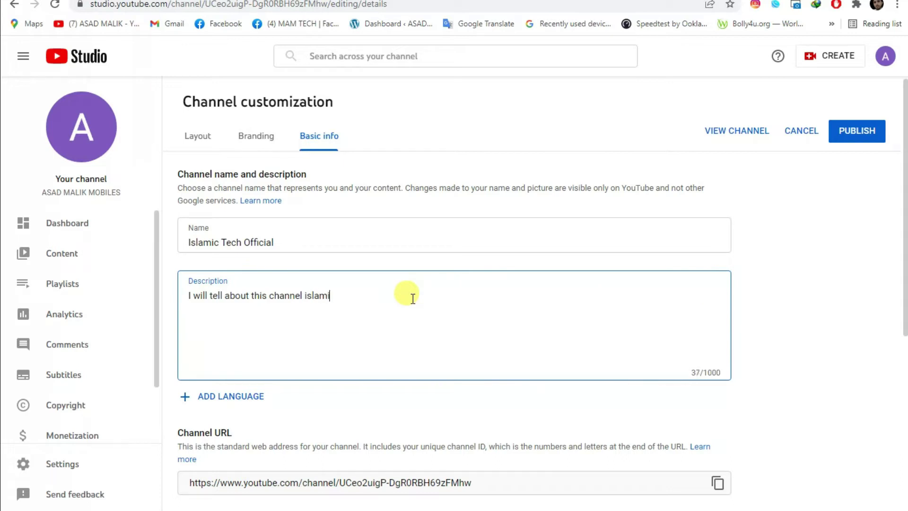
type("c tech.")
On the Branding tab, highlight the recommended 98 x 98 picture and 2048 x 1152 banner sizes.
scroll(583, 222, "down", 3)
scroll(574, 224, "up", 3)
left_click(272, 142)
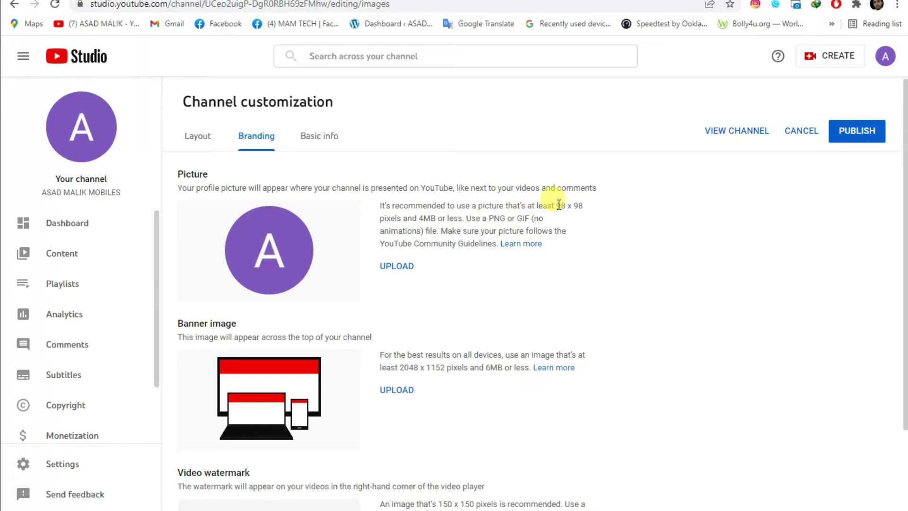
left_click_drag(557, 205, 600, 208)
left_click(676, 249)
left_click_drag(400, 370, 445, 368)
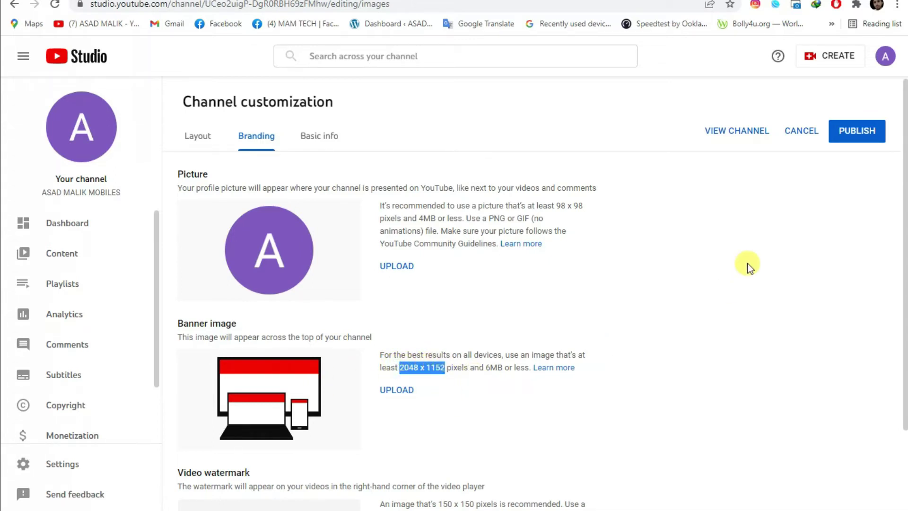
scroll(681, 255, "down", 2)
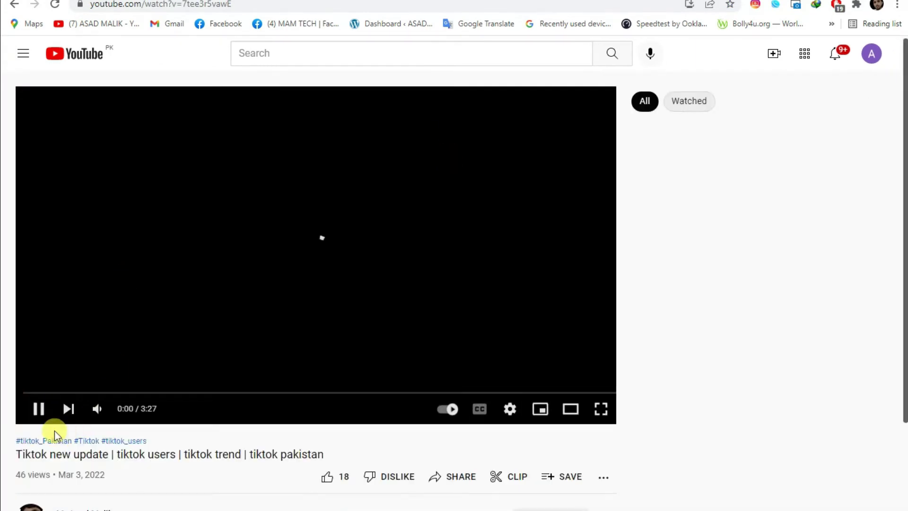
left_click(36, 415)
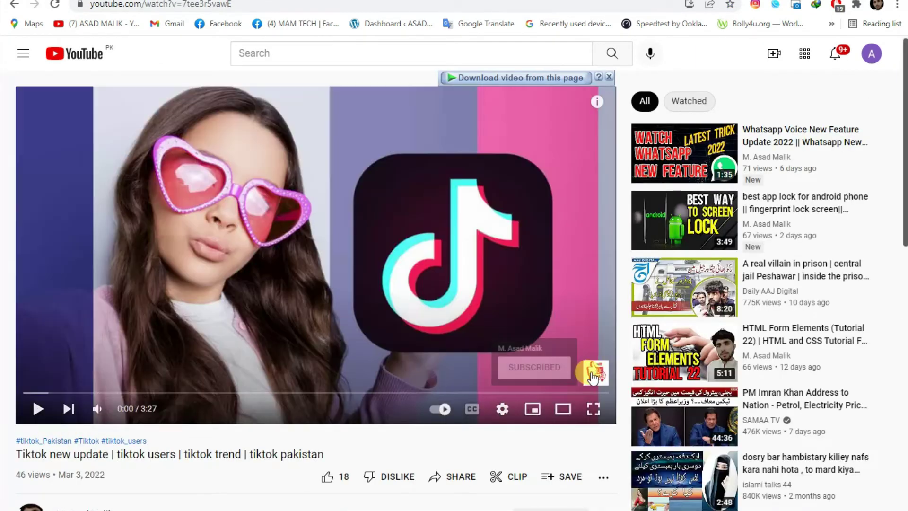
mouse_move(599, 374)
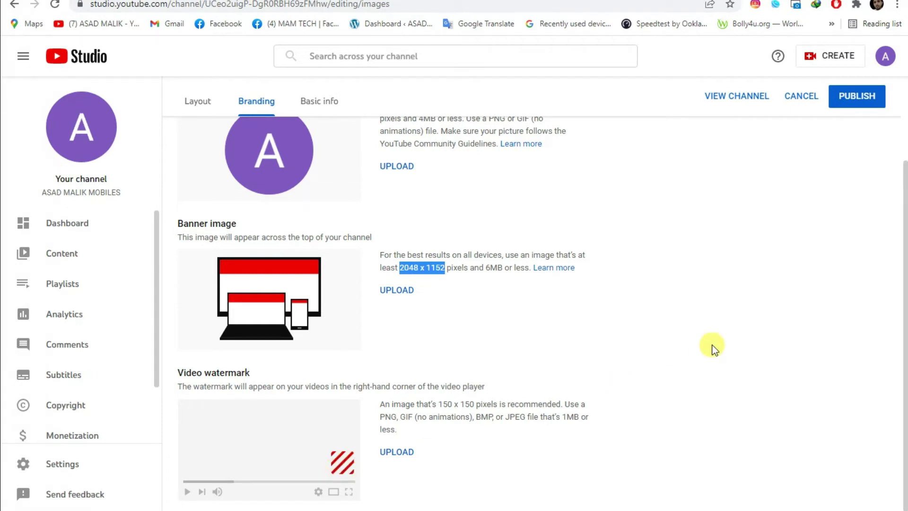
Move through Basic info and Branding to the Layout tab with its video spotlight sections.
scroll(713, 345, "up", 3)
left_click(331, 140)
scroll(642, 261, "down", 6)
scroll(643, 261, "up", 6)
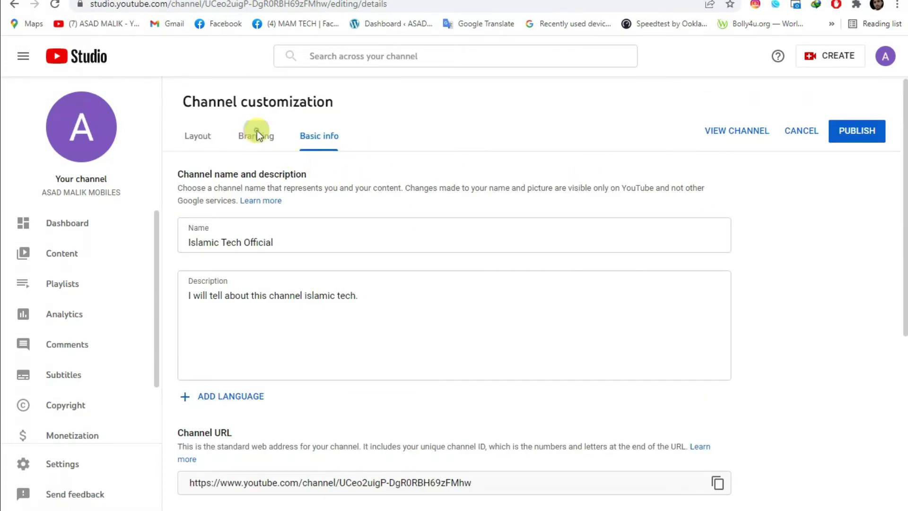
left_click(257, 136)
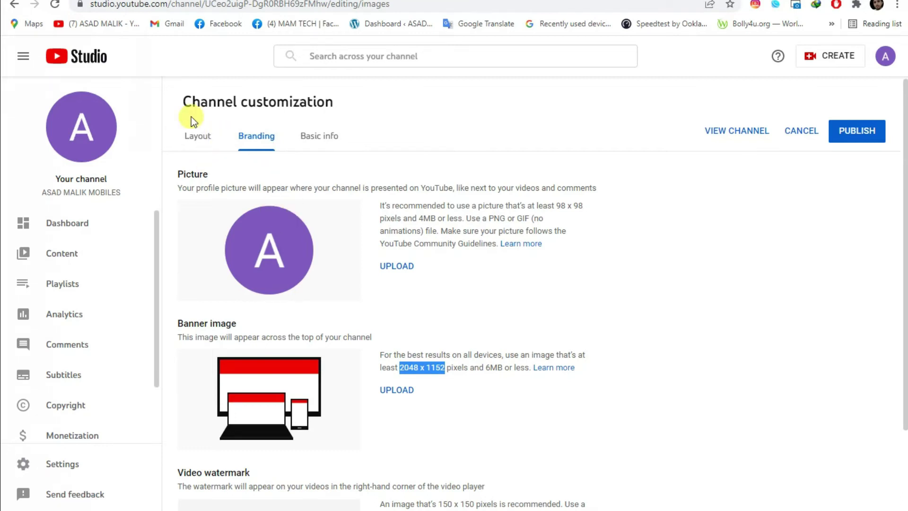
left_click(198, 137)
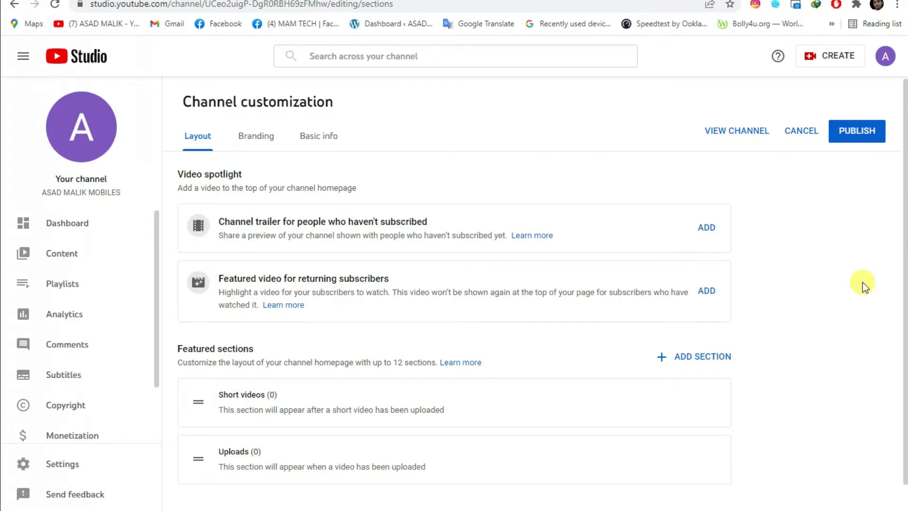
Publish the customization, go to the channel, and bring up the Upload videos dialog.
scroll(561, 330, "down", 1)
scroll(561, 331, "up", 1)
left_click(874, 133)
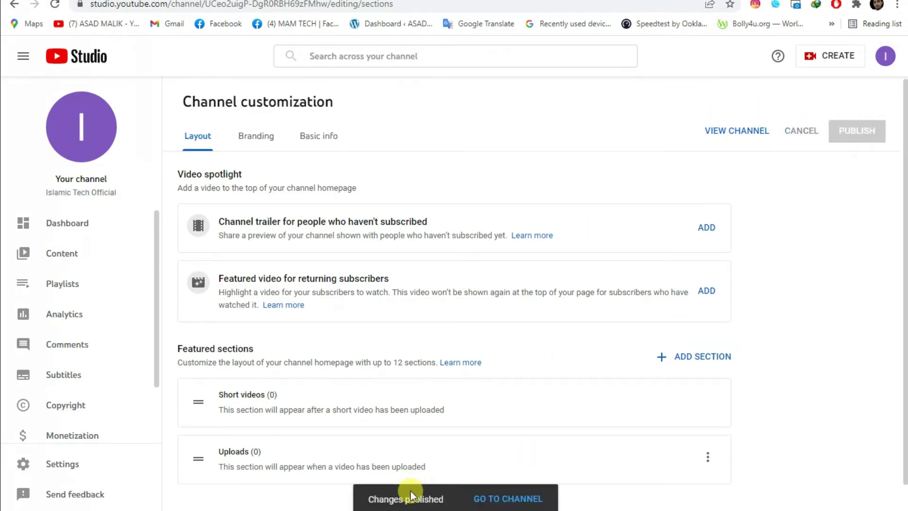
left_click(515, 499)
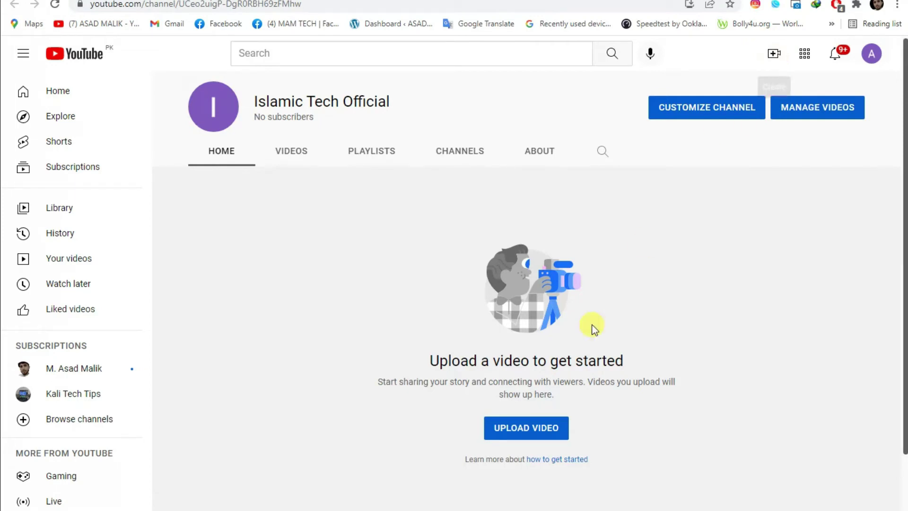
left_click(534, 431)
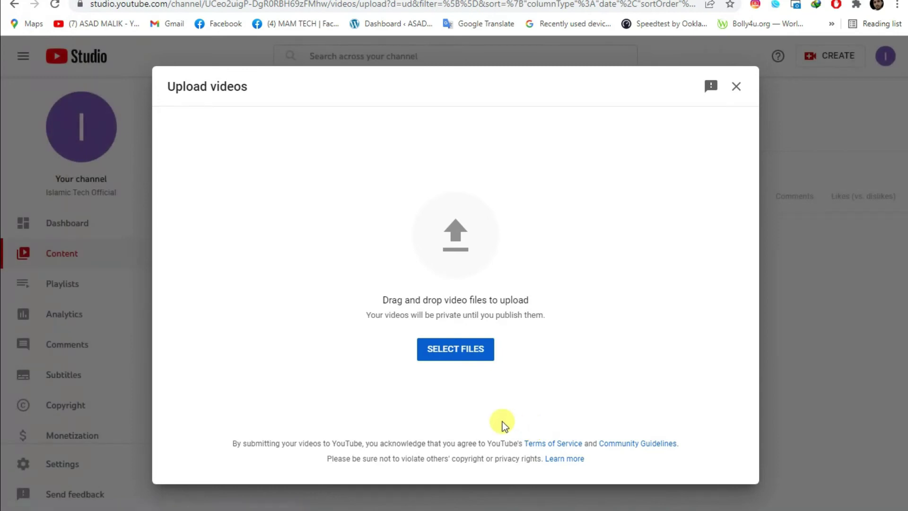
Pick ad.mp4 from its folder on Local Disk (H:) to begin the upload.
left_click(461, 348)
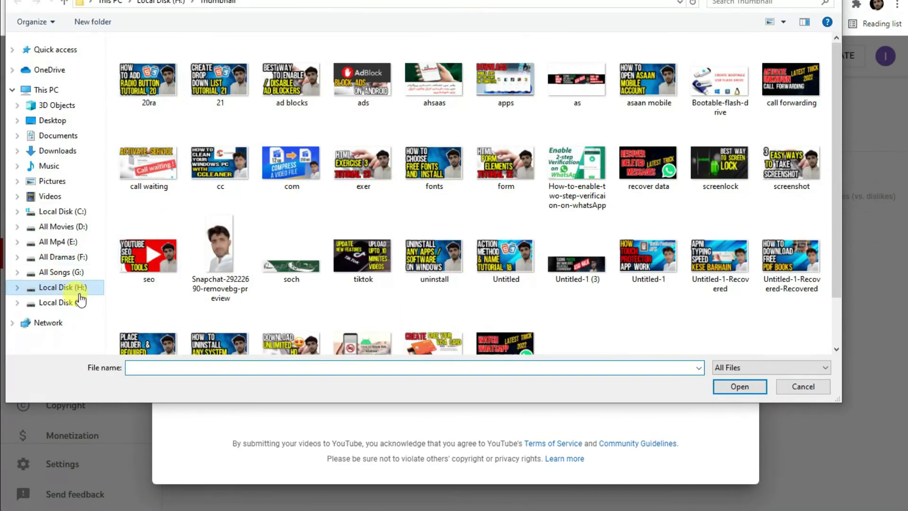
left_click(71, 288)
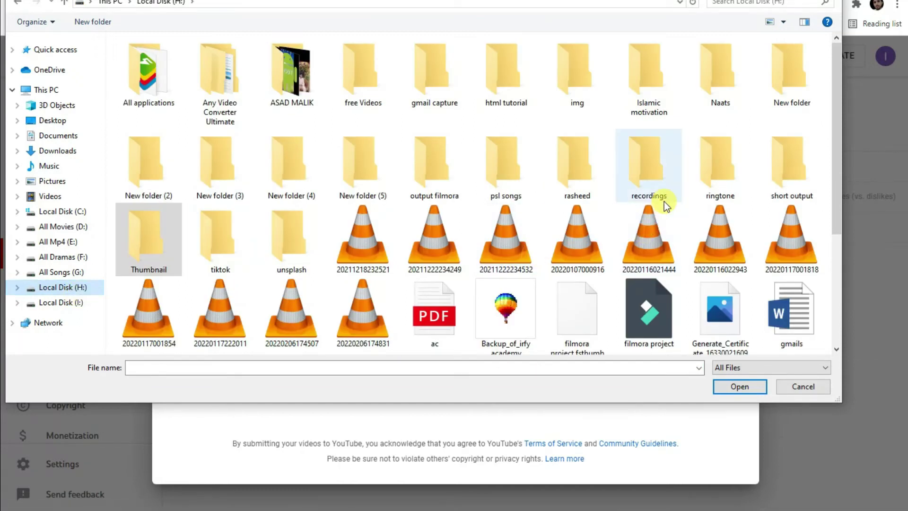
double_click(556, 192)
double_click(282, 85)
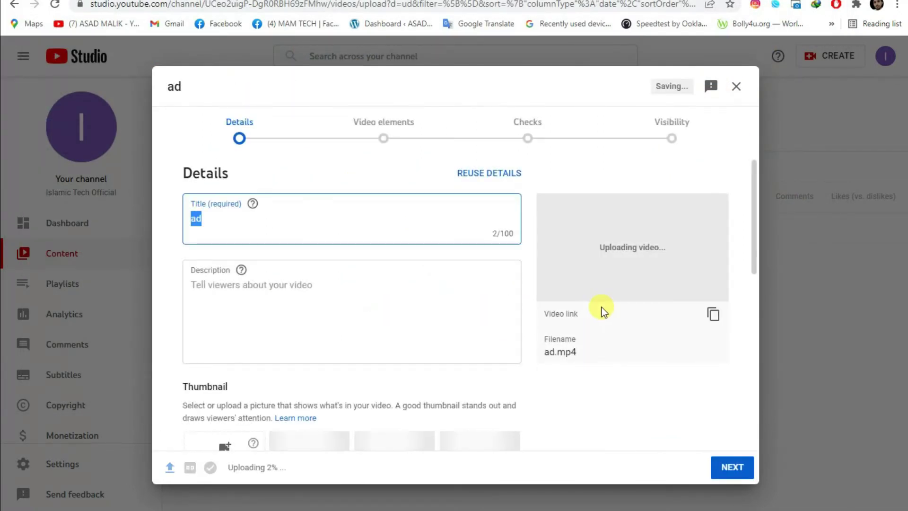
Go past the ad.mp4 title and description, scrolling down to reach the additional settings.
left_click(427, 223)
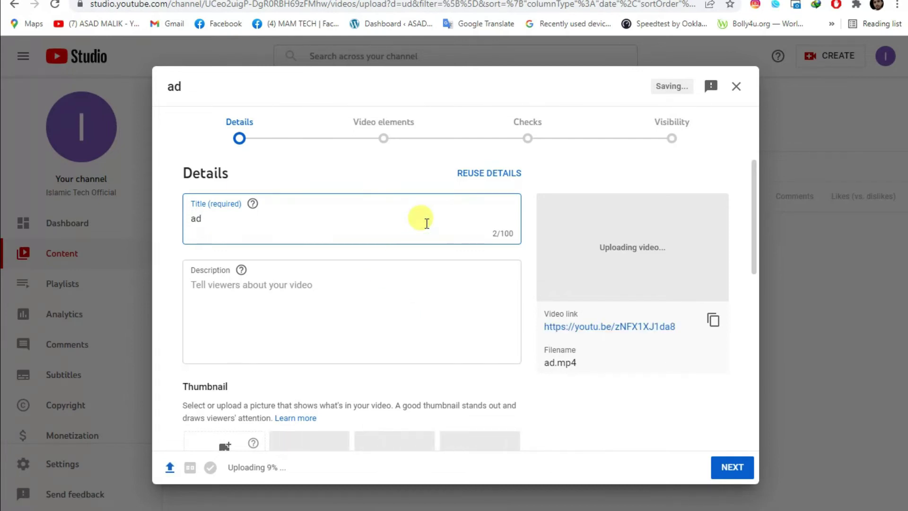
left_click(331, 284)
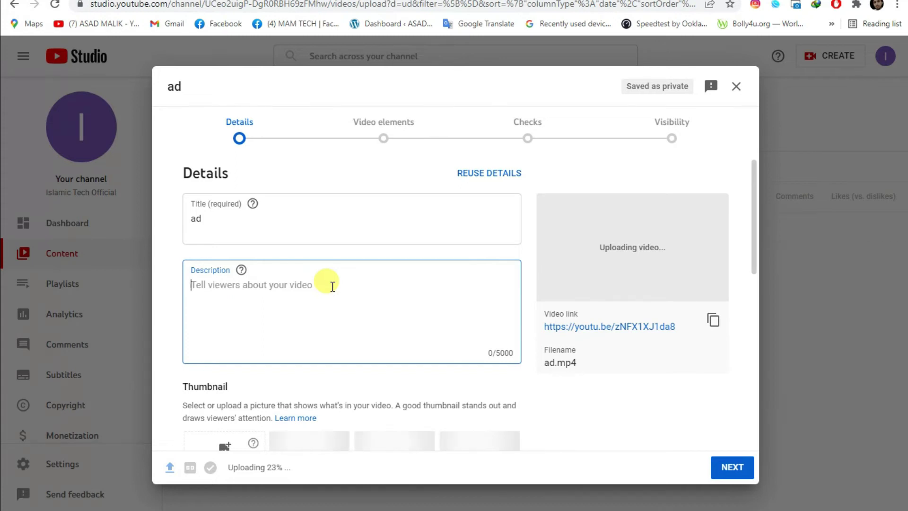
scroll(332, 287, "down", 4)
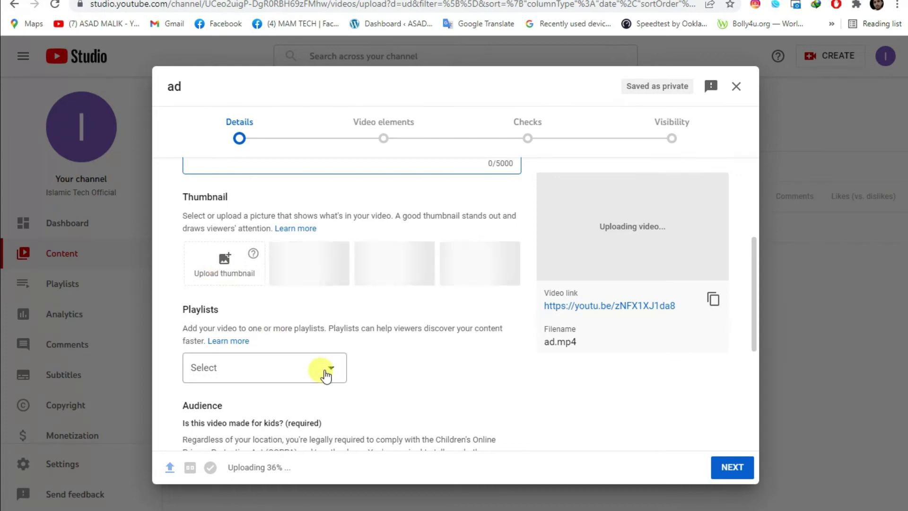
scroll(324, 371, "down", 5)
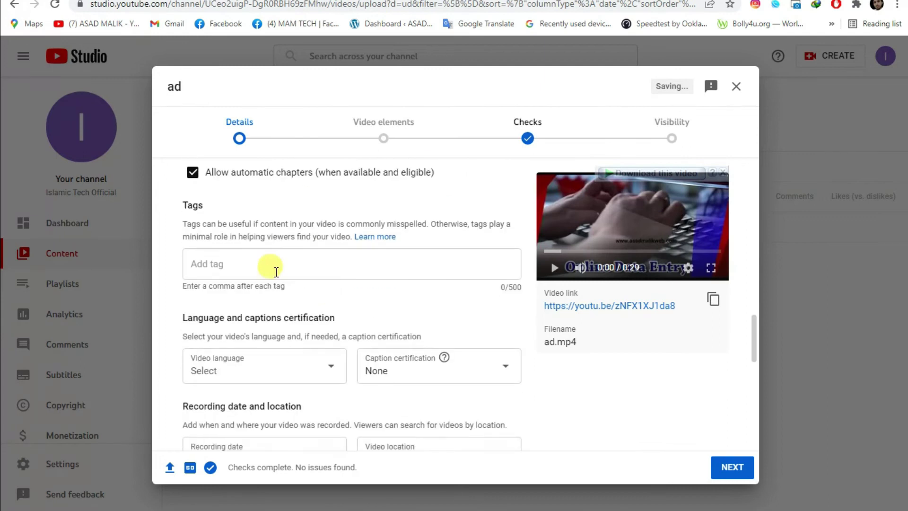
Add the tag 'online data enyry' (meant as online data entry) to the ad.mp4 details.
left_click(256, 261)
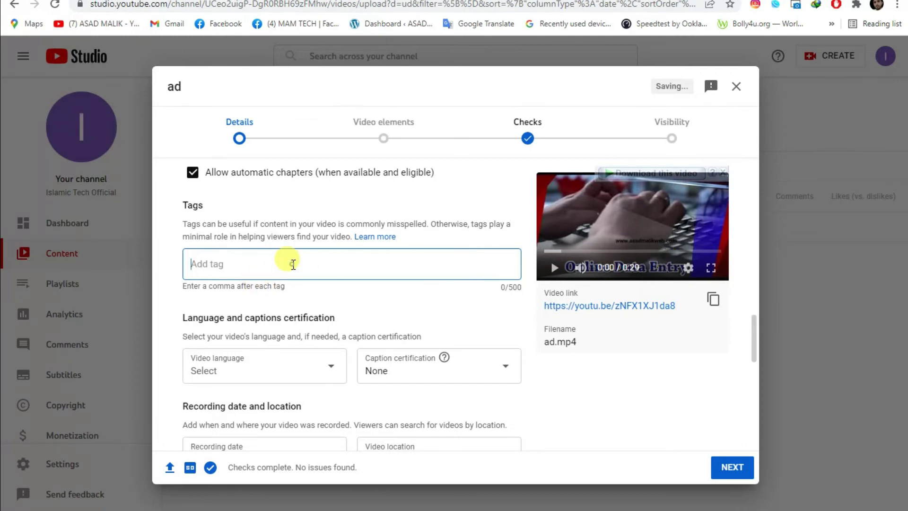
type("online ")
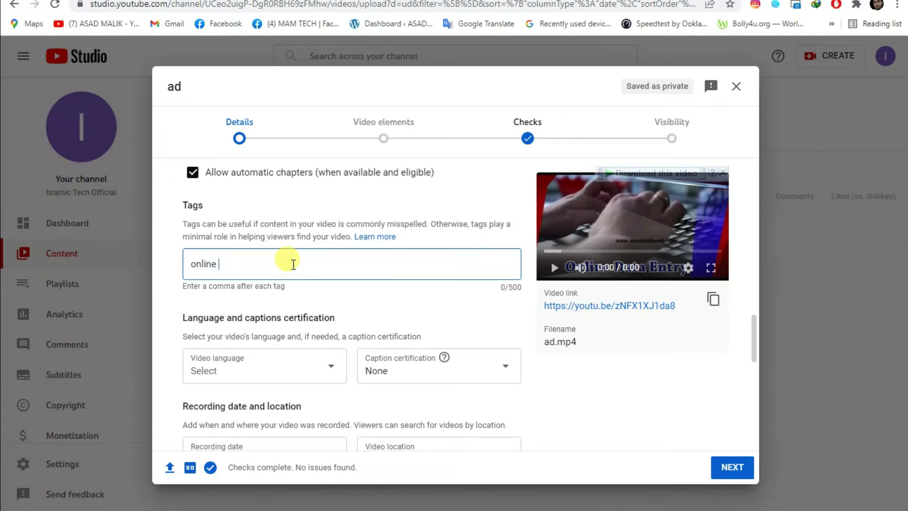
type("data ")
type("eny")
type("ry")
type(",")
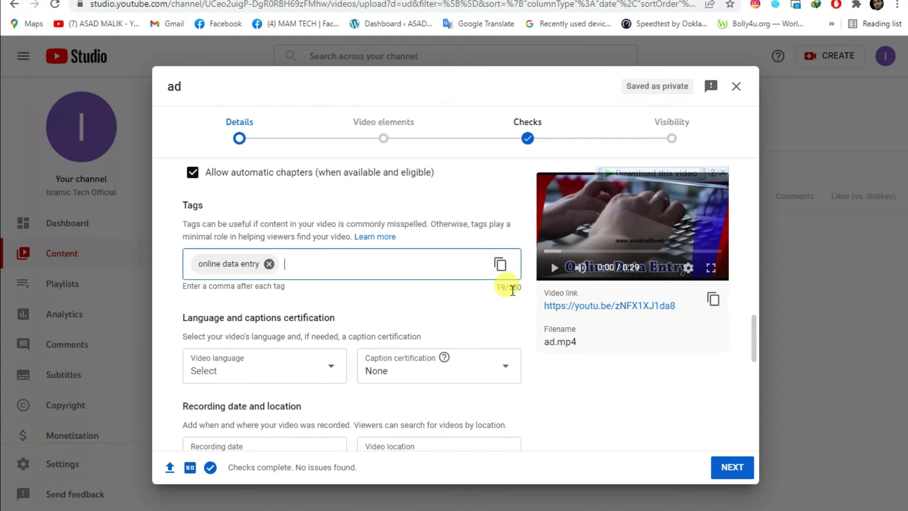
scroll(509, 296, "down", 4)
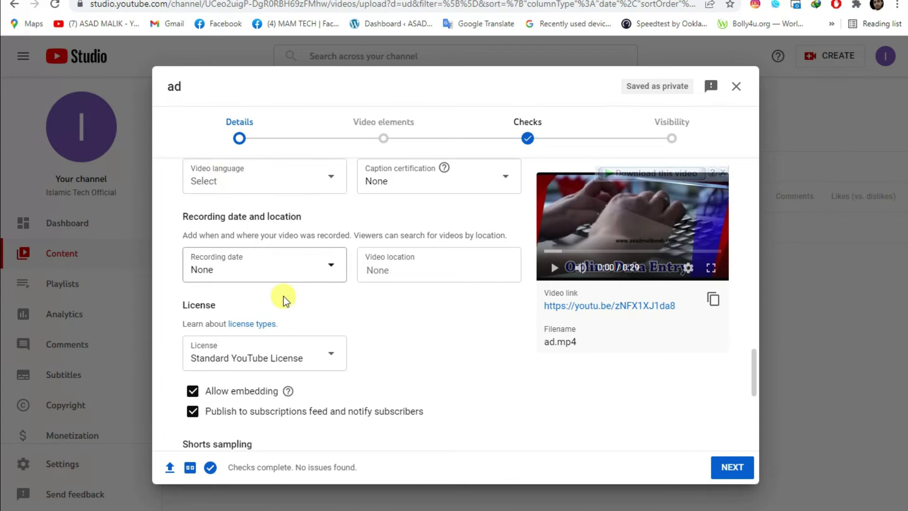
scroll(293, 319, "down", 5)
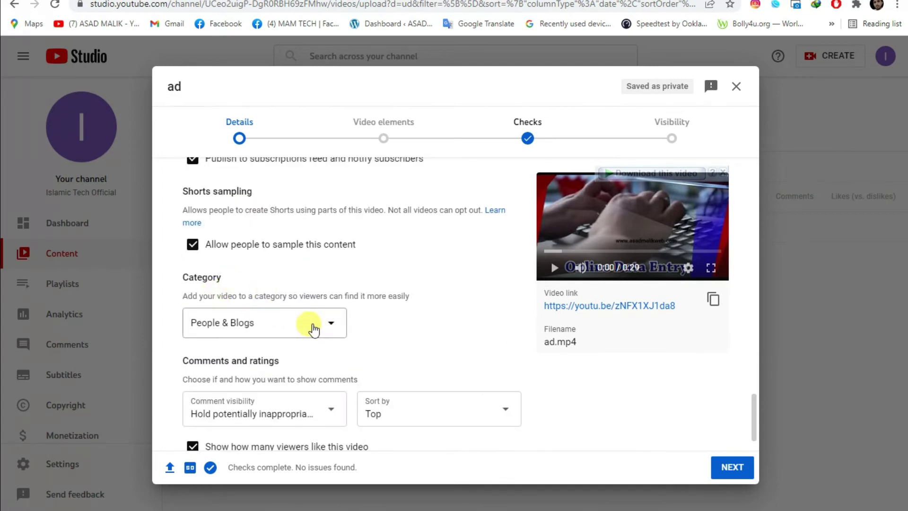
Change the ad.mp4 category from People & Blogs to Science & Technology.
left_click(310, 325)
left_click(442, 312)
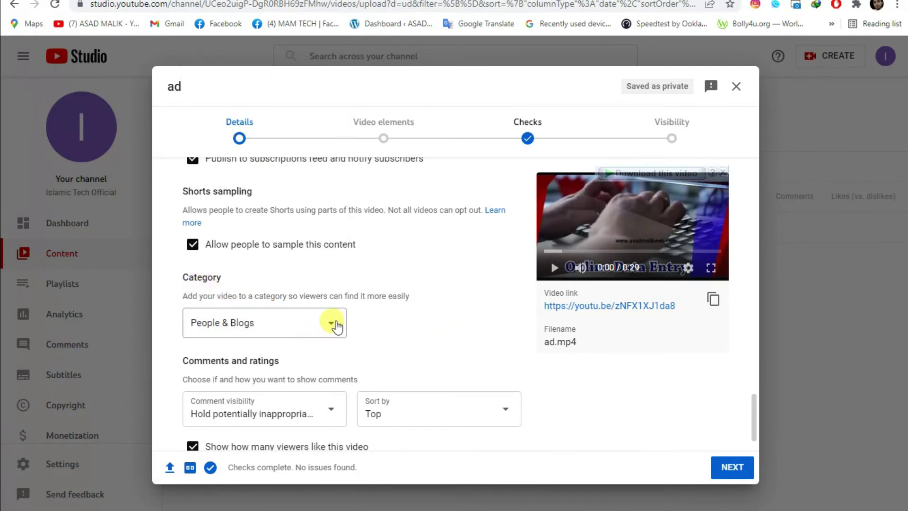
left_click(333, 323)
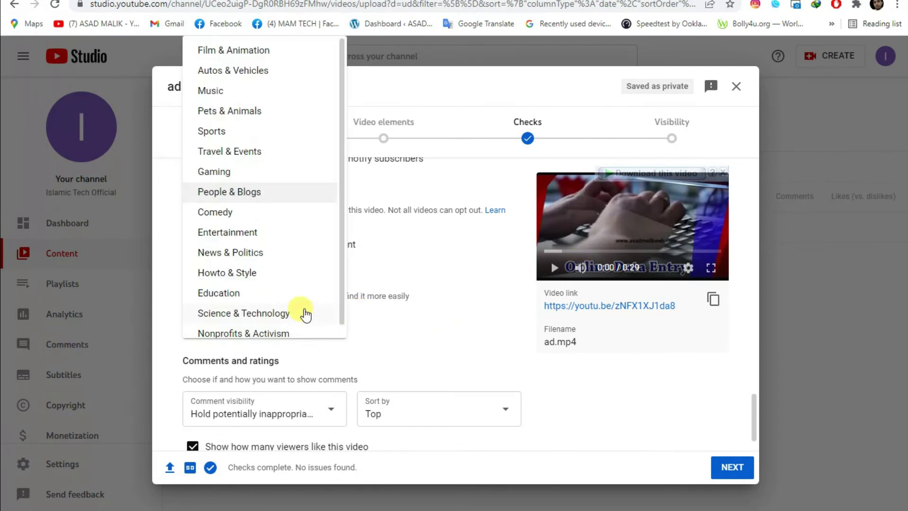
scroll(263, 318, "down", 1)
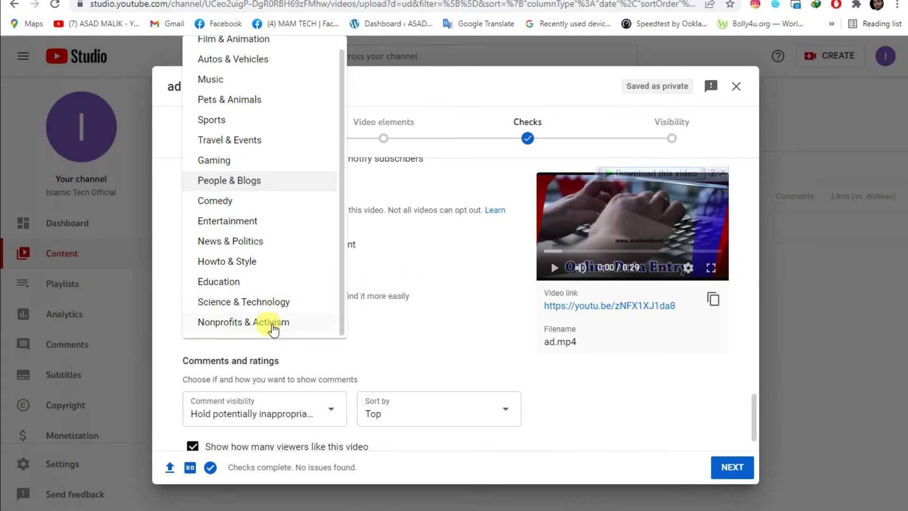
left_click(260, 305)
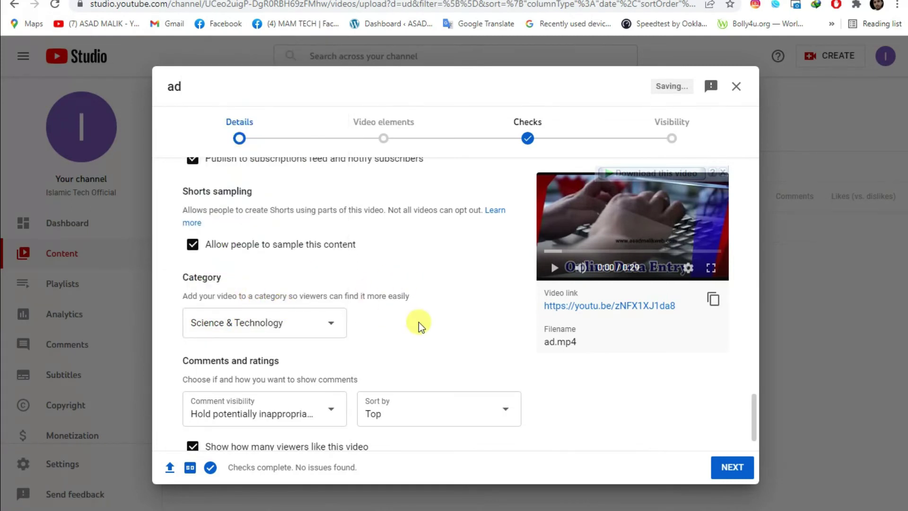
scroll(416, 324, "down", 1)
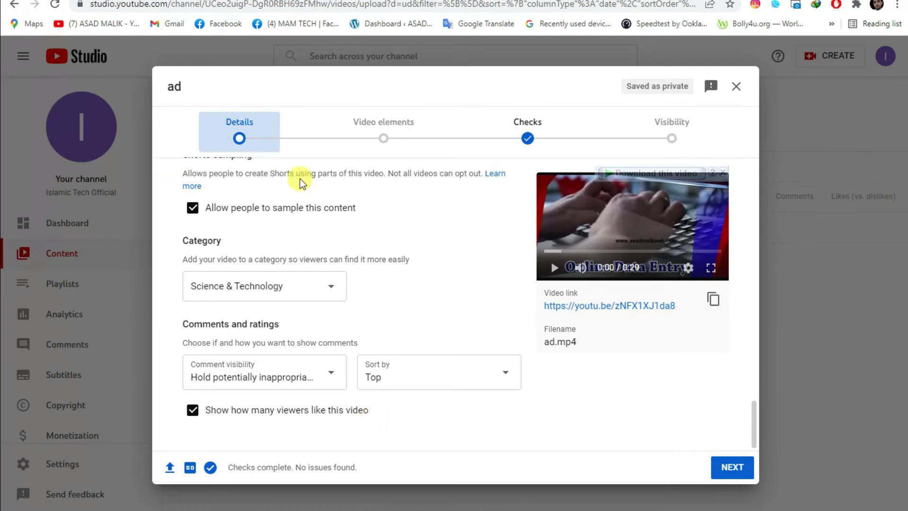
Enter 'adsfksdktjkcvjksgr' as the video description.
scroll(407, 341, "up", 5)
scroll(407, 340, "up", 10)
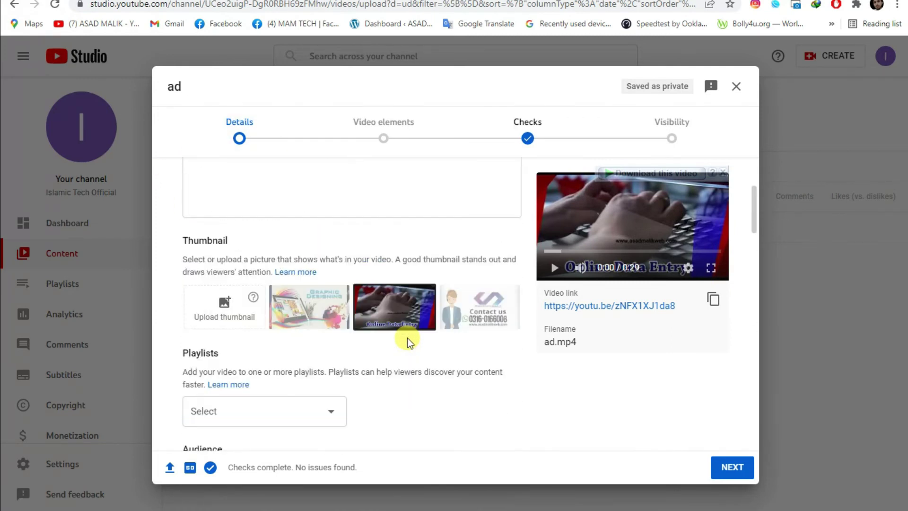
left_click(233, 207)
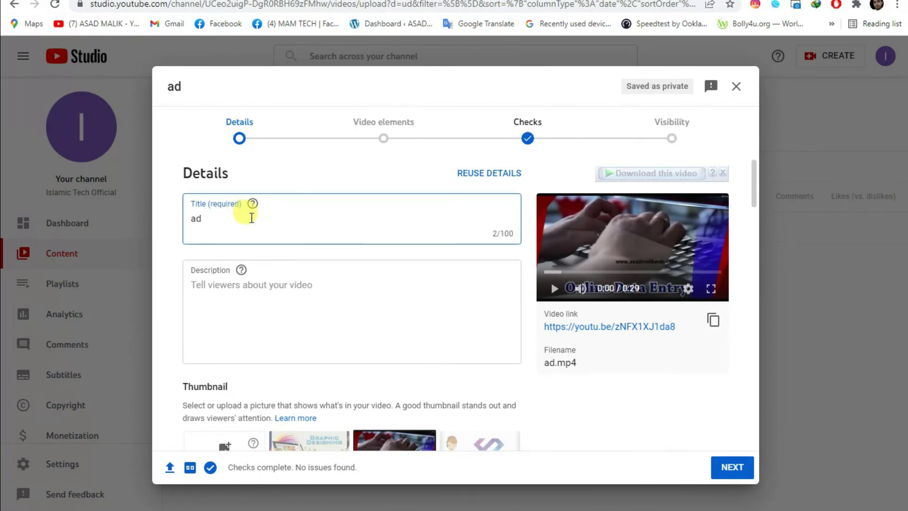
left_click(310, 292)
type("adsfksdktjkcvjksgr")
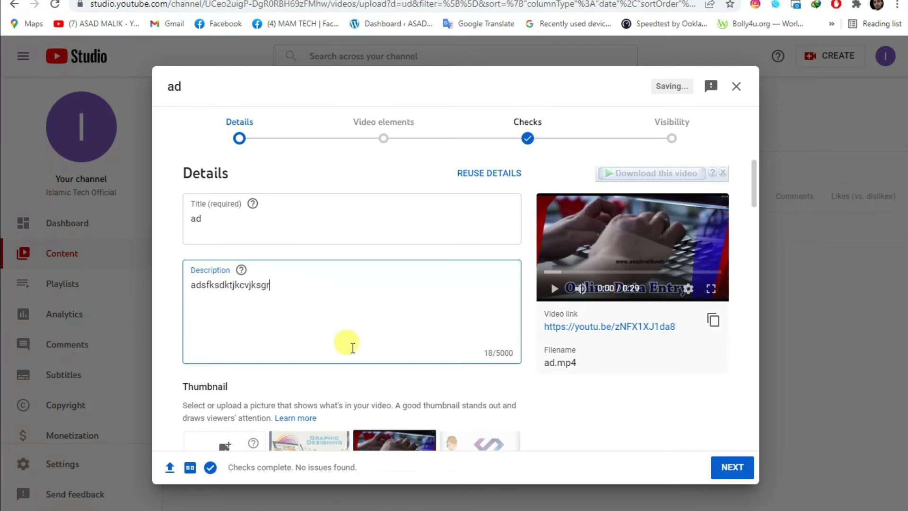
Use the Graphic Designing image as the thumbnail and continue to Video elements.
scroll(345, 344, "down", 3)
left_click(296, 334)
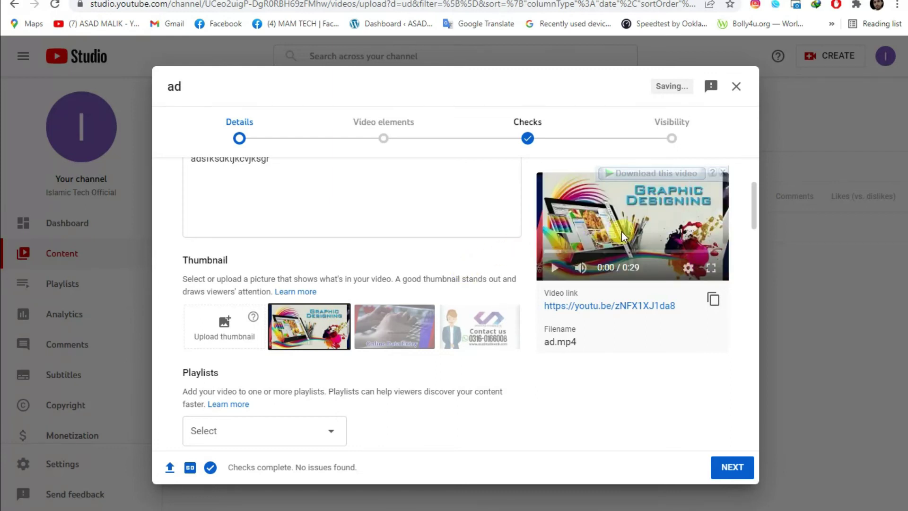
left_click(203, 183)
left_click(318, 248)
scroll(325, 264, "down", 7)
scroll(324, 265, "down", 8)
left_click(744, 468)
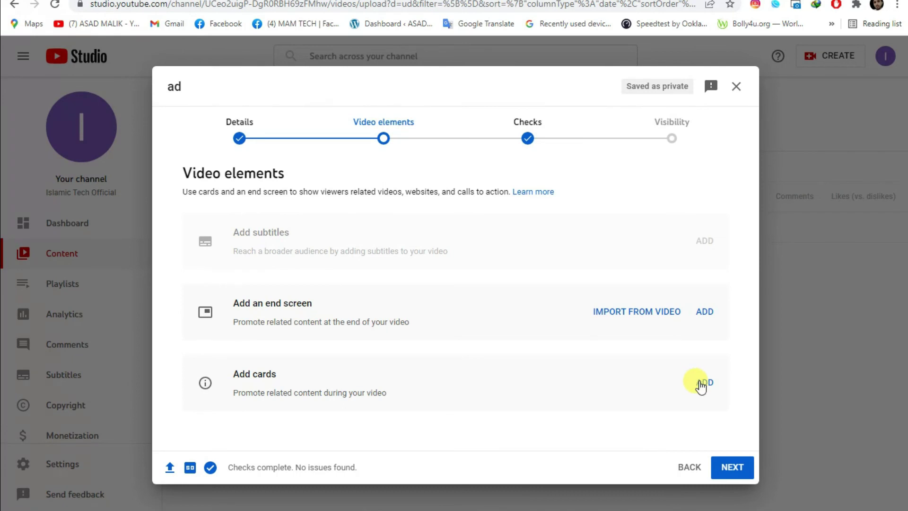
Skip Video elements, dismiss the checks popup, and pass Checks with no copyright issues.
left_click(725, 468)
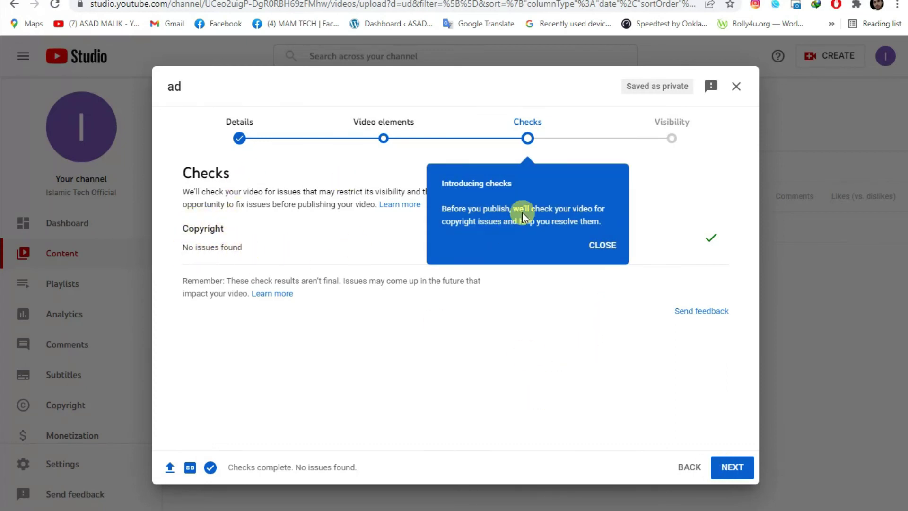
left_click(601, 245)
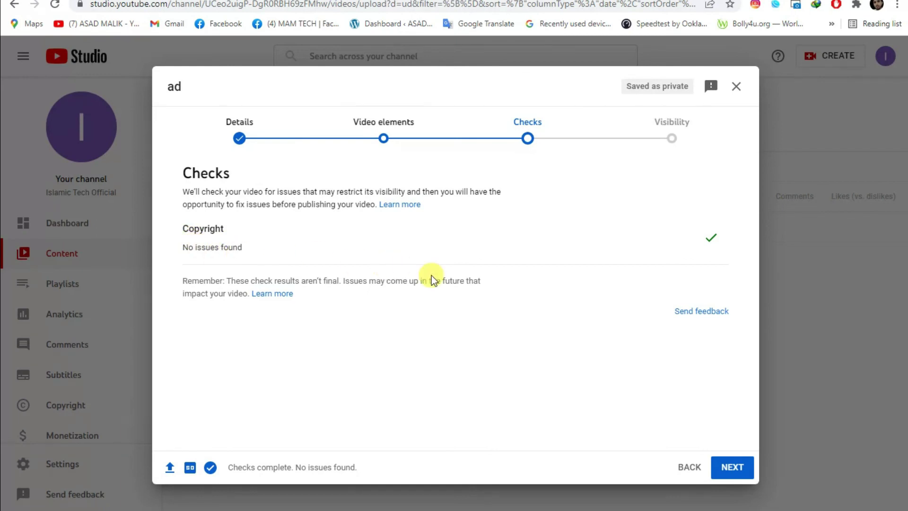
left_click(729, 458)
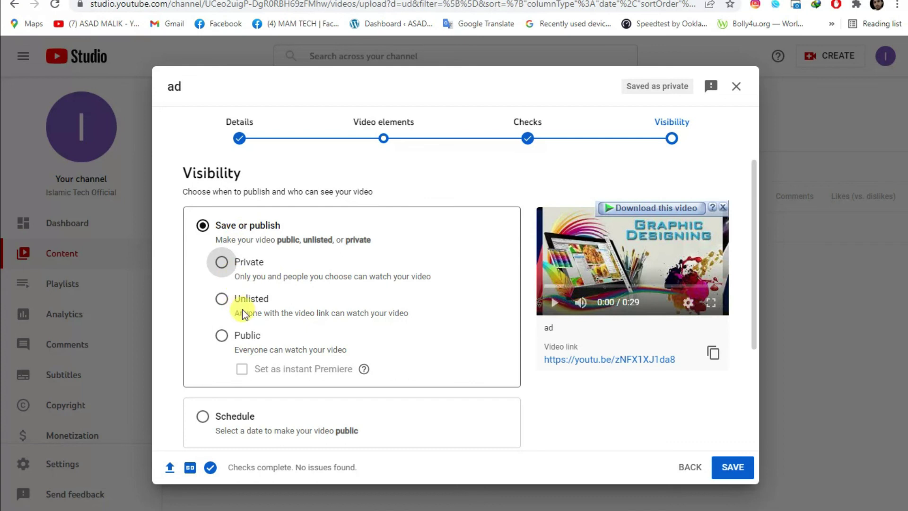
Set the ad video's visibility to Unlisted after briefly selecting Public.
scroll(222, 338, "down", 3)
scroll(226, 336, "up", 3)
left_click(220, 337)
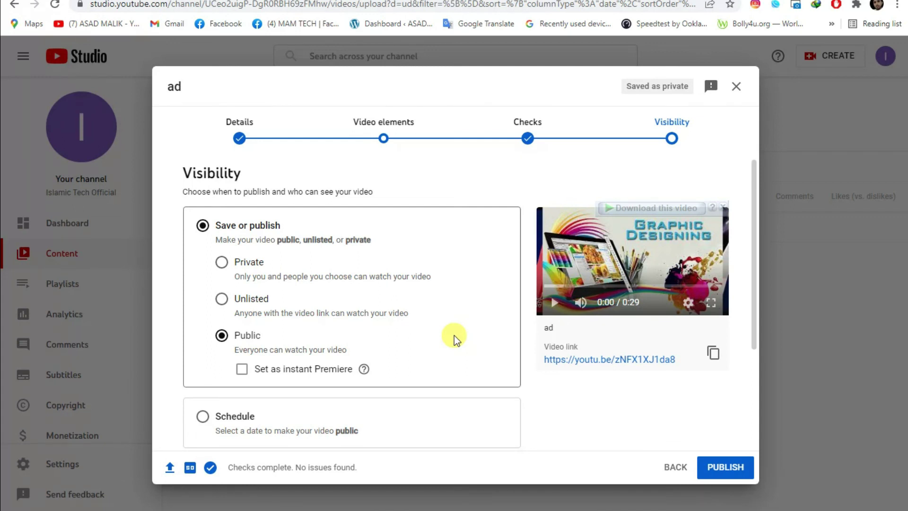
left_click(222, 299)
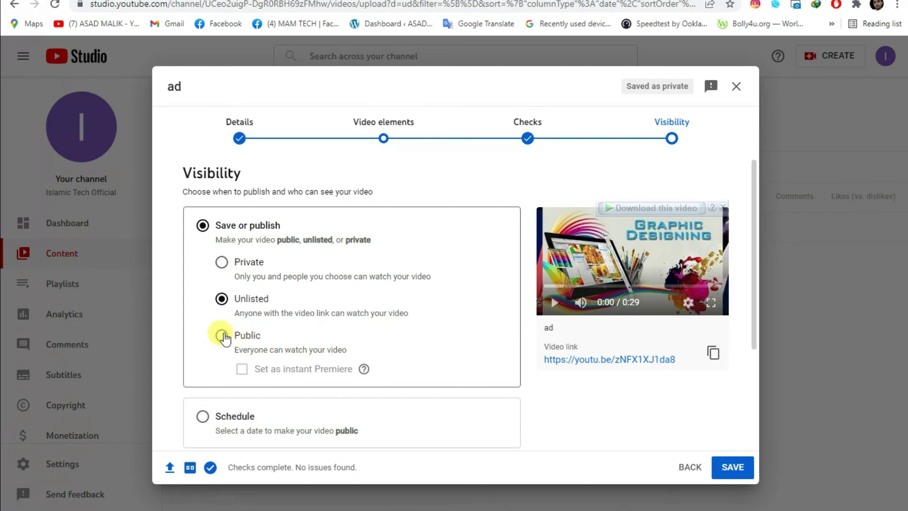
scroll(707, 407, "down", 3)
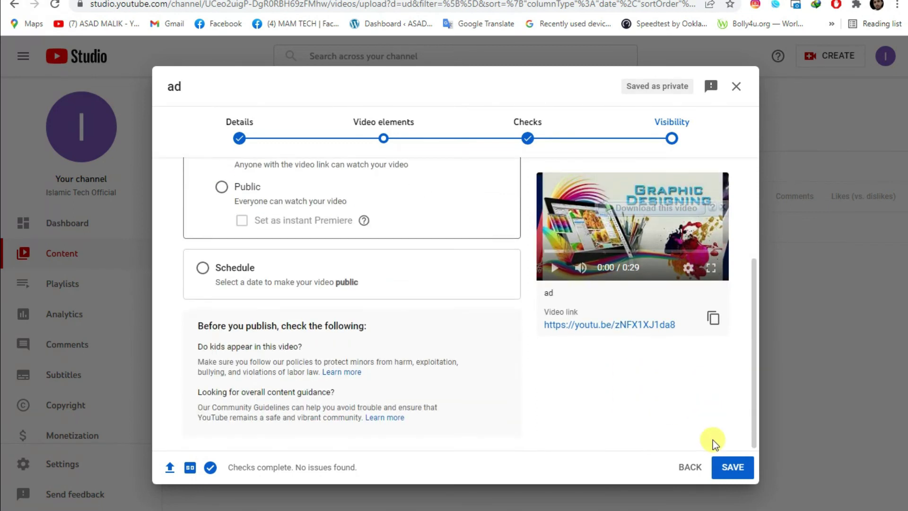